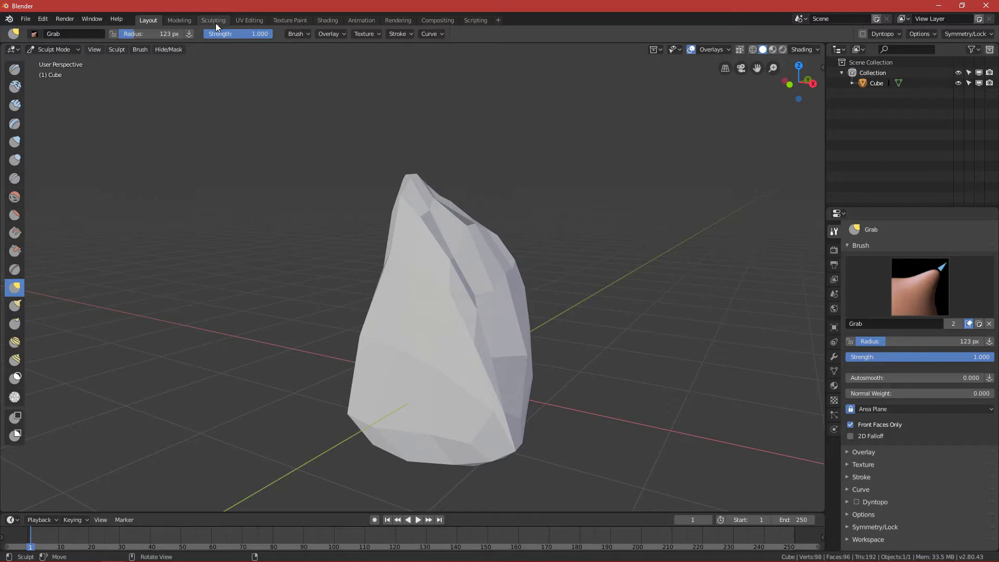
Step: Open the Sculpting workspace for the rock and adjust the Draw brush radius to 63 px
click(211, 20)
mouse_move(478, 327)
middle_down()
mouse_move(476, 300)
mouse_move(484, 363)
mouse_move(515, 344)
mouse_move(460, 364)
mouse_move(444, 404)
mouse_move(497, 369)
mouse_move(450, 329)
mouse_move(435, 350)
mouse_move(467, 372)
mouse_move(458, 357)
mouse_move(445, 420)
mouse_move(472, 452)
mouse_move(468, 341)
middle_up()
key(f)
click(477, 344)
key(alt)
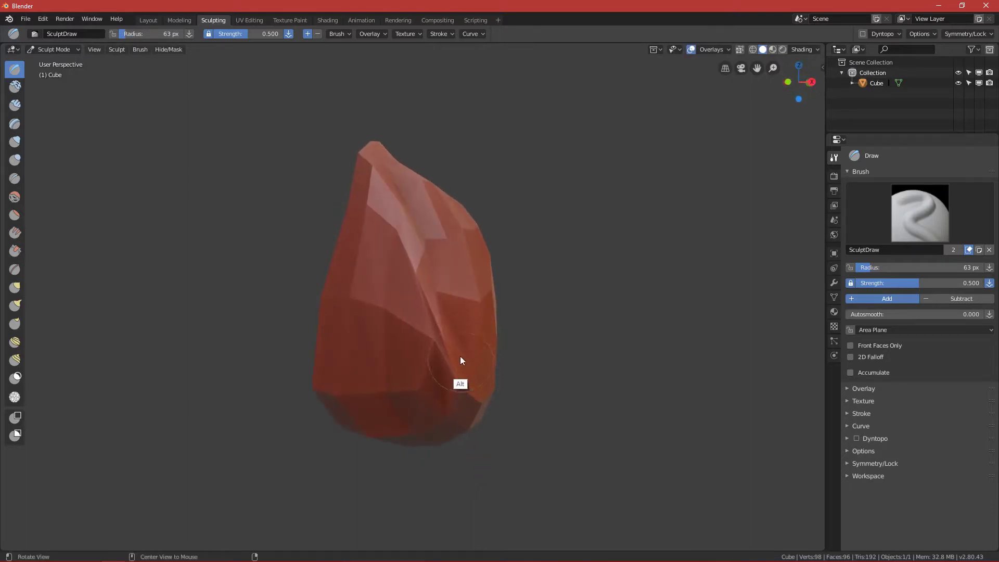
scroll(487, 364, up, 3)
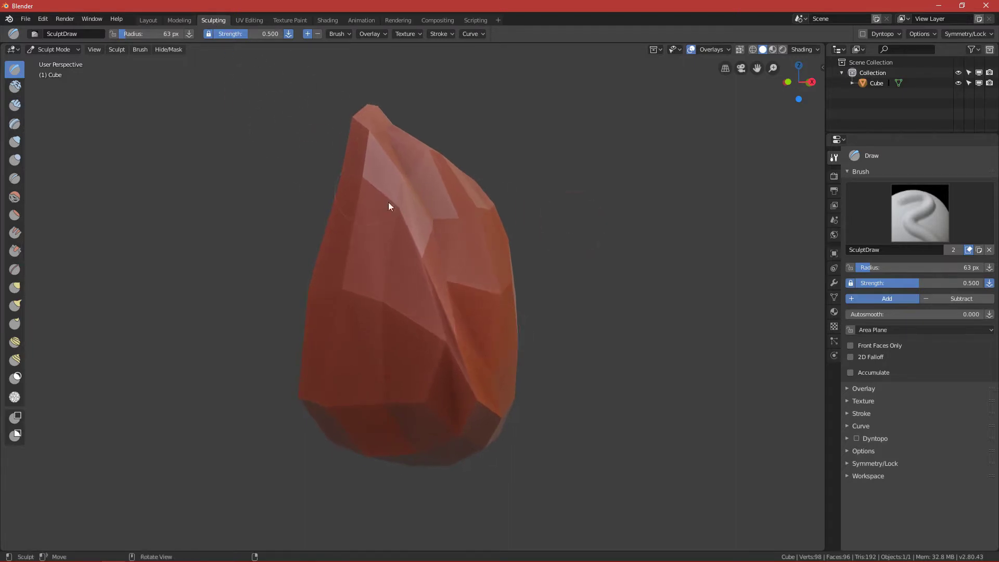
Step: Enable Dyntopo on the rock, accepting the vertex data warning, and set its detailing method to Constant Detail
click(856, 438)
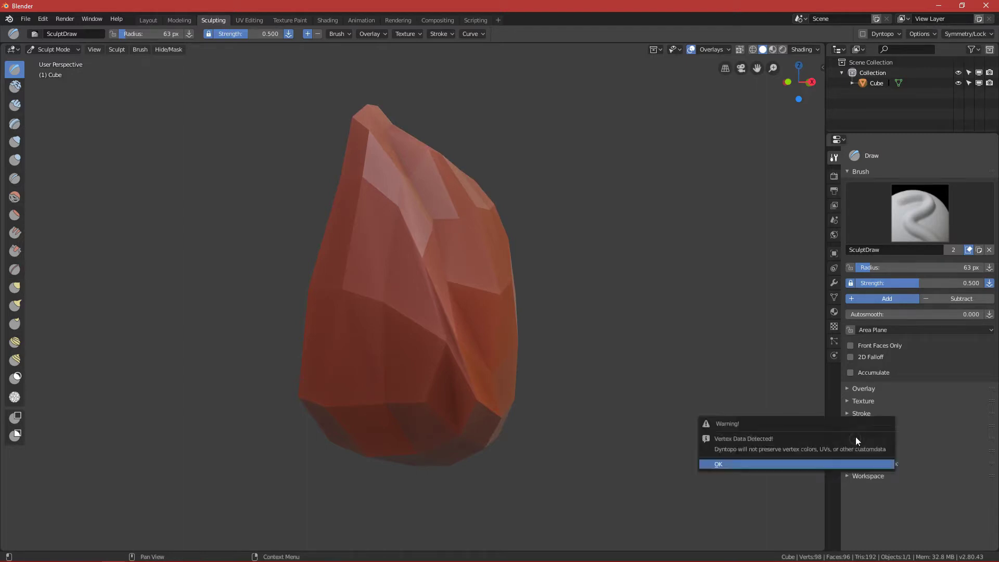
click(854, 463)
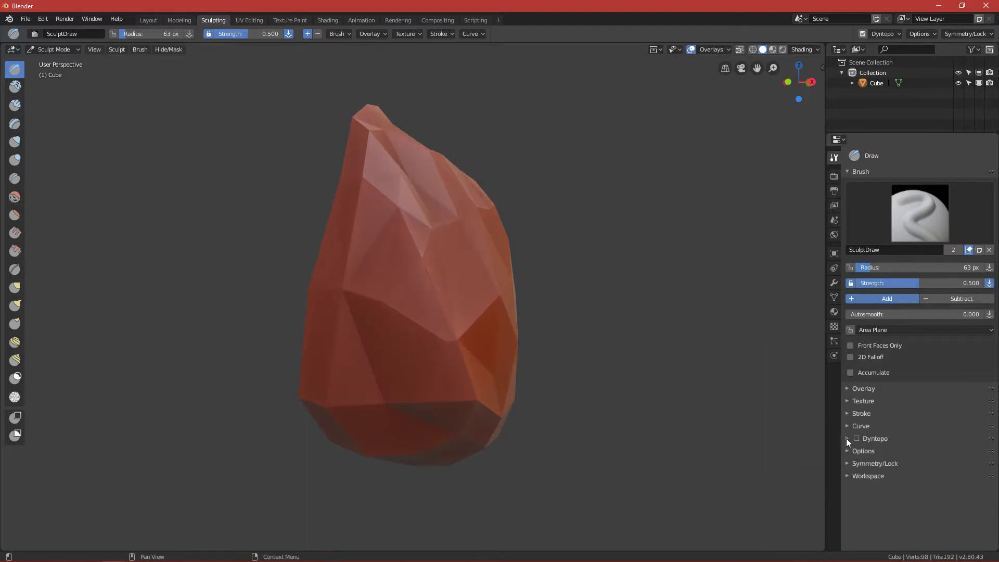
click(849, 452)
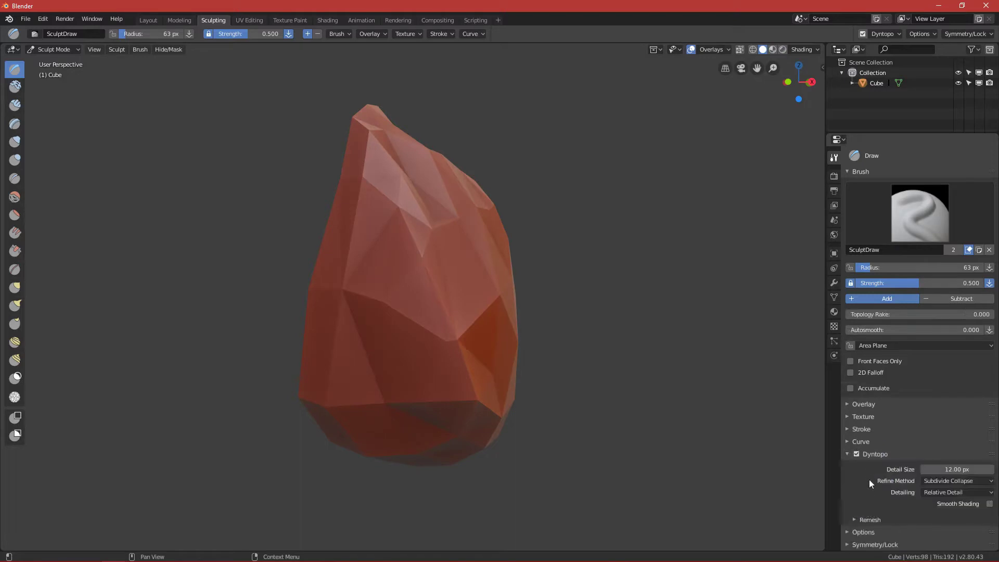
click(938, 492)
click(938, 471)
scroll(542, 349, up, 2)
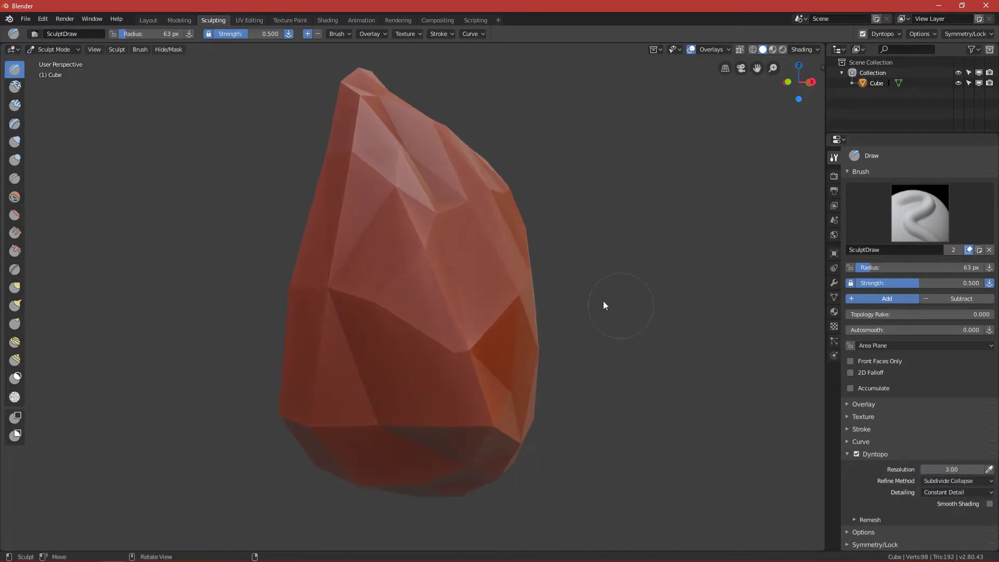
Step: Go through the Clay Strips, Clay, Draw and Fill brushes and make Scrape/Peaks the active brush
key(c)
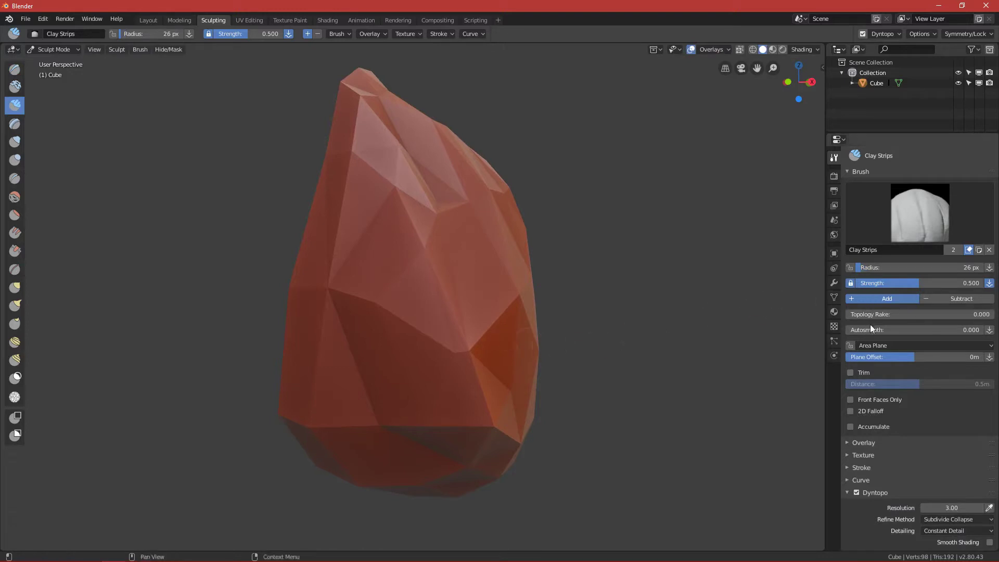
click(15, 86)
click(18, 75)
click(15, 105)
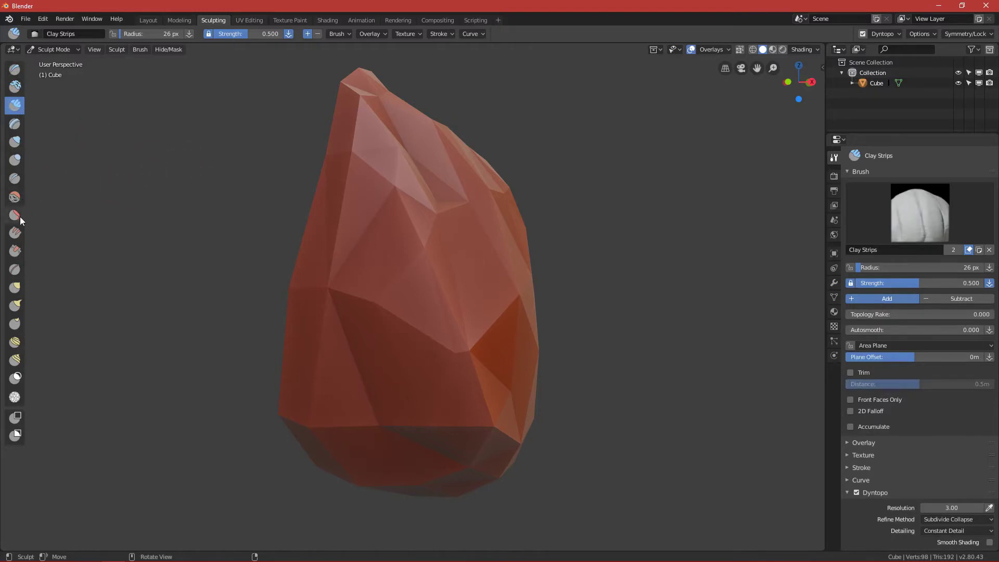
click(15, 232)
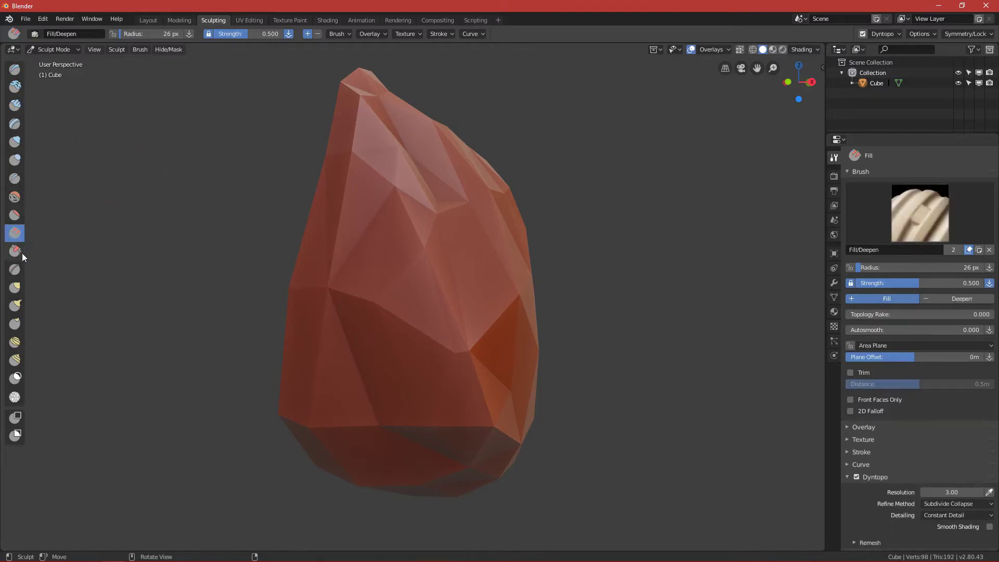
click(15, 252)
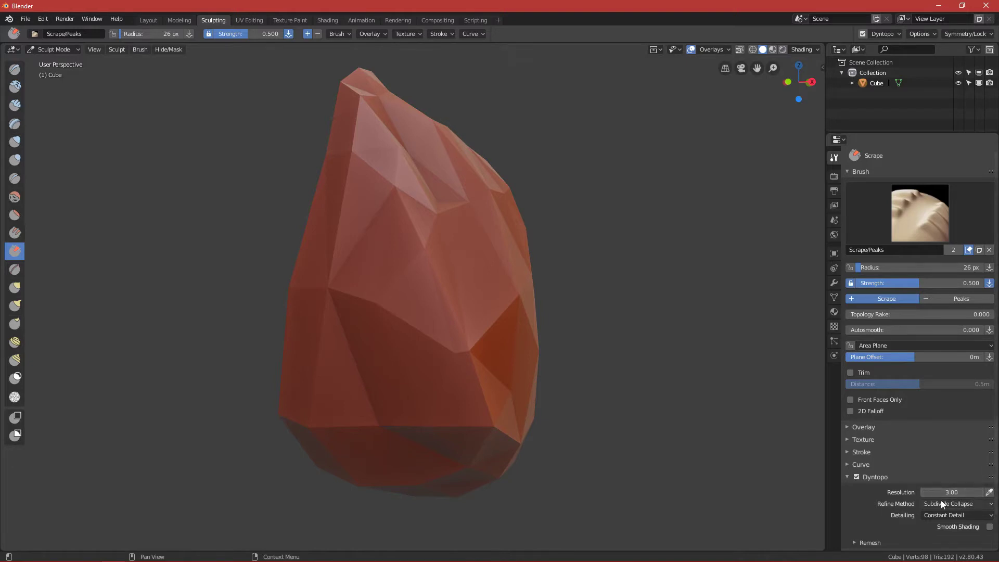
Step: Sample the Dyntopo resolution from the rock's front surface
click(989, 493)
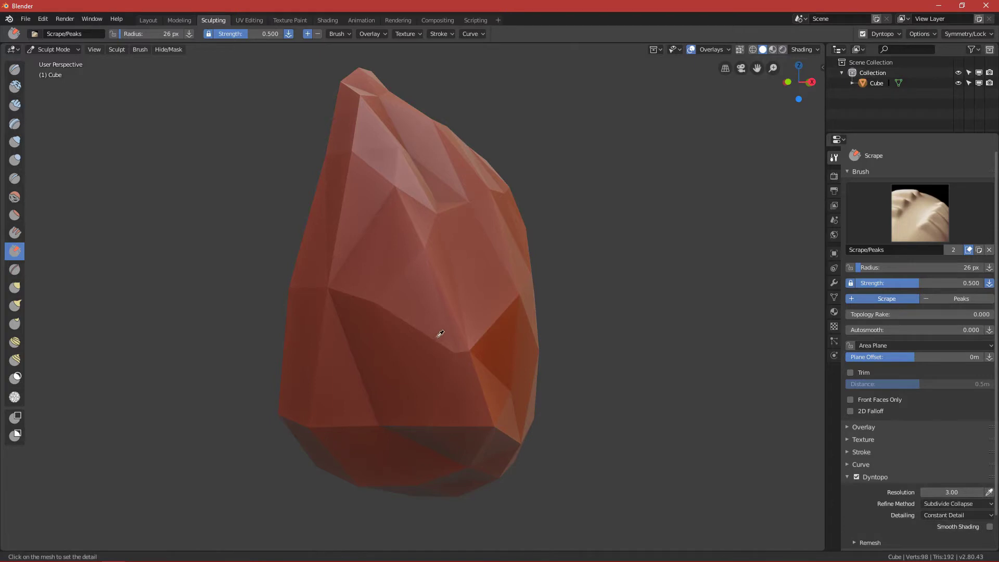
click(457, 316)
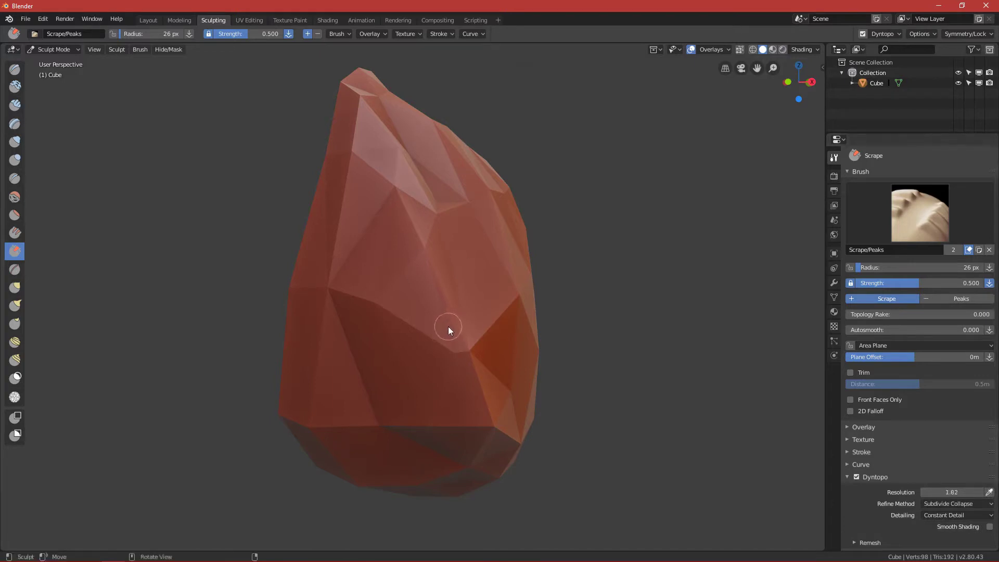
middle_drag(441, 319, 506, 298)
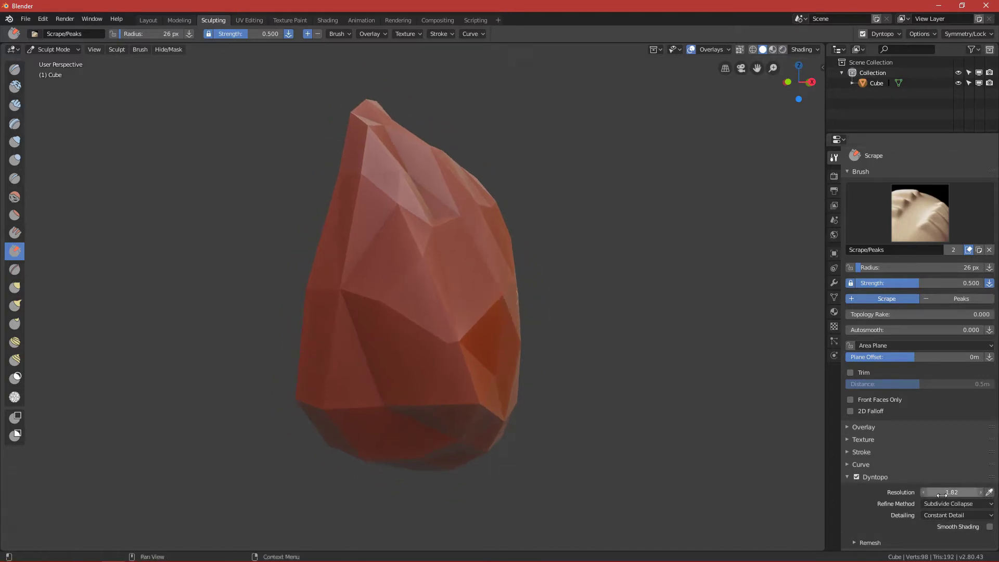
middle_drag(588, 386, 559, 400)
middle_drag(539, 442, 577, 429)
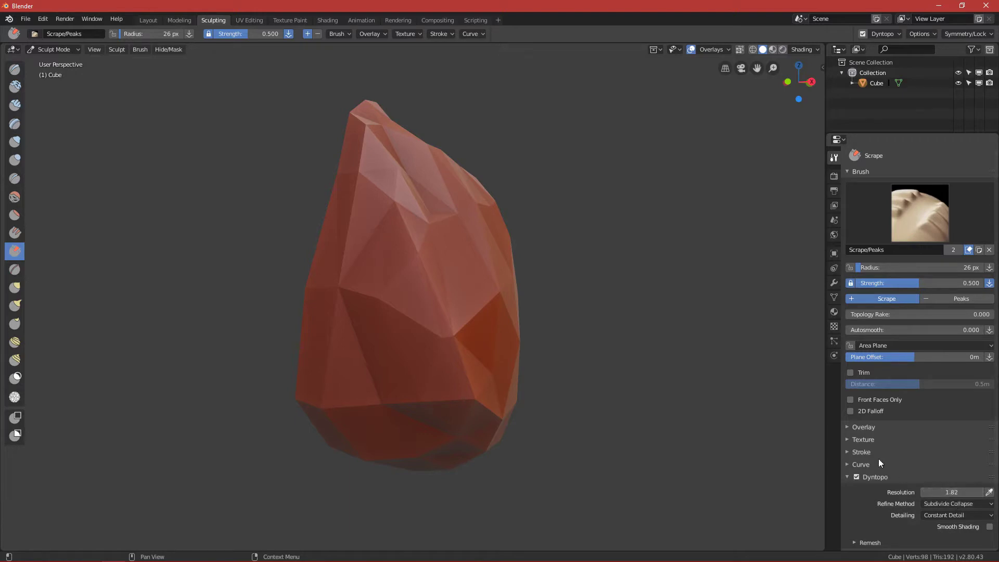
Step: Set the Dyntopo resolution to 50
click(956, 492)
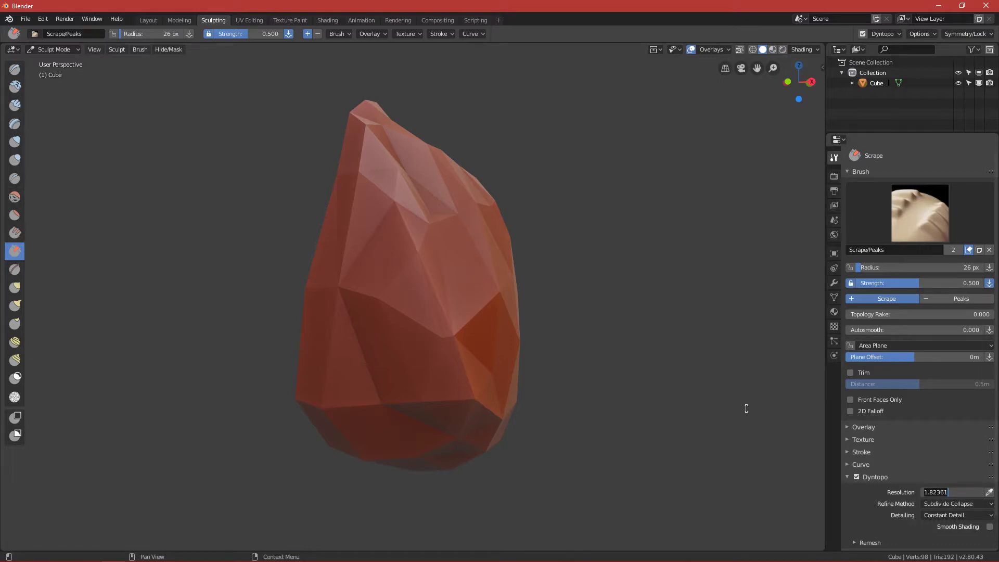
text(50)
key(Return)
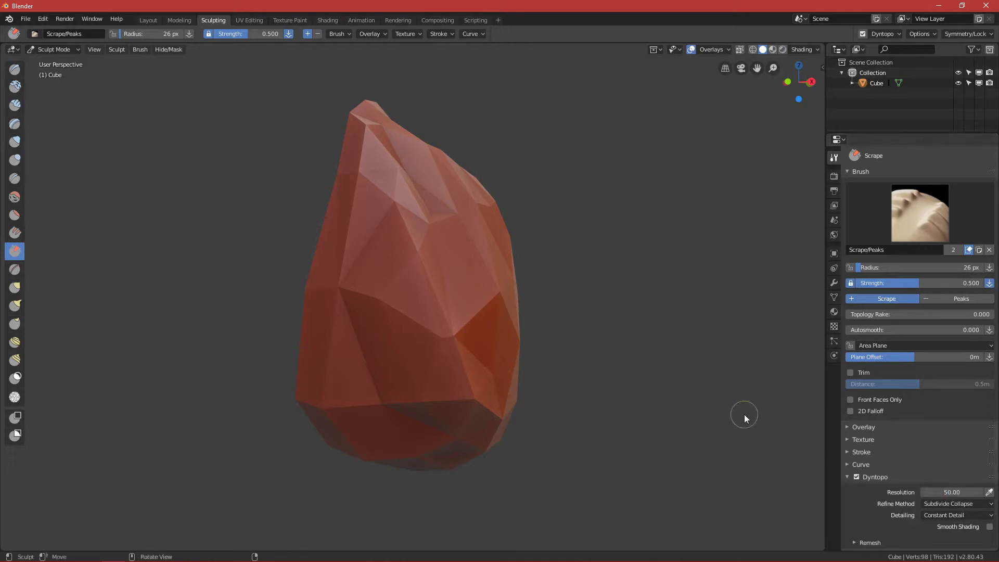
Step: Enlarge the Scrape brush radius to 69 px over the rock's front face
scroll(502, 307, up, 2)
mouse_move(498, 285)
middle_down()
mouse_move(455, 288)
mouse_move(498, 311)
mouse_move(404, 266)
middle_up()
key(f)
click(504, 305)
Step: Try scraping the upper front face of the rock with test strokes, and undo them
drag(399, 314, 413, 214)
mouse_move(458, 251)
alt+middle_down()
mouse_move(507, 235)
mouse_move(513, 310)
mouse_move(573, 264)
mouse_move(571, 223)
mouse_move(566, 263)
mouse_move(553, 241)
mouse_move(548, 275)
alt+middle_up()
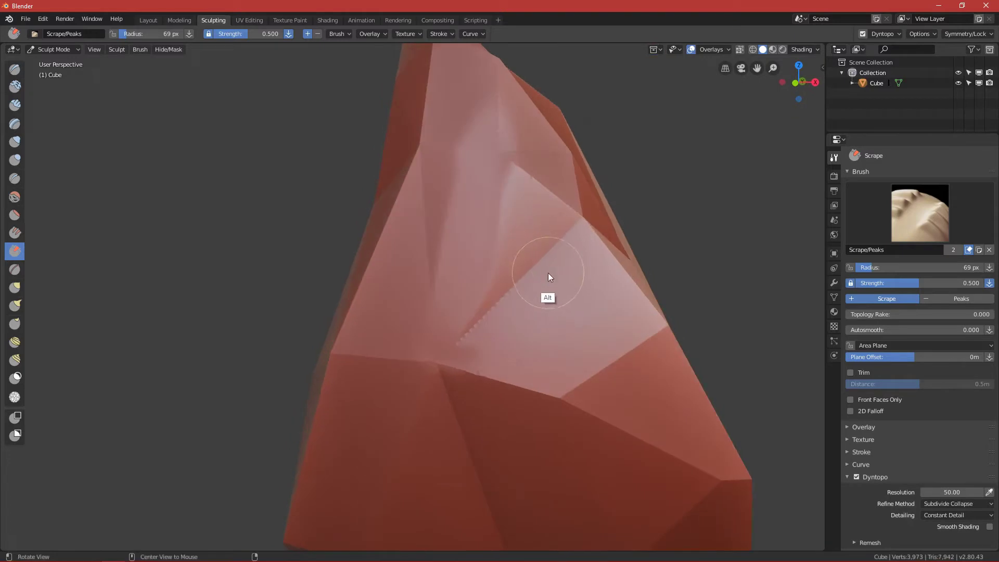
scroll(489, 334, up, 2)
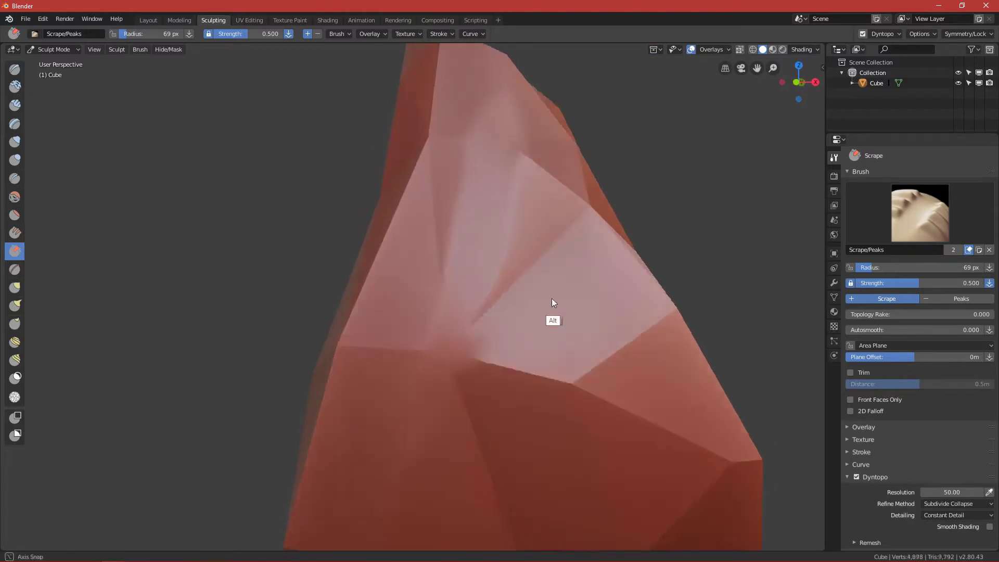
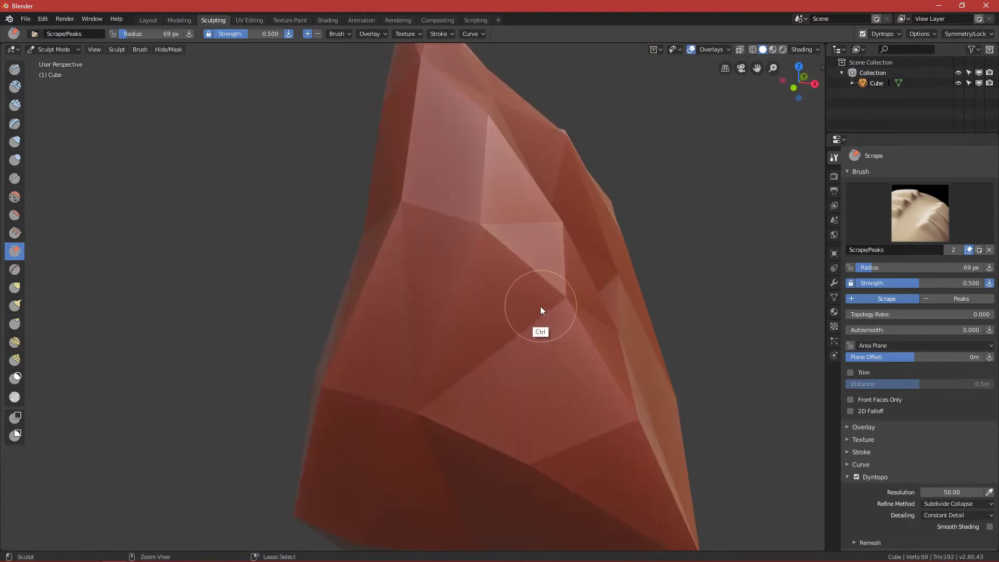
key(ctrl+z)
key(ctrl+z)
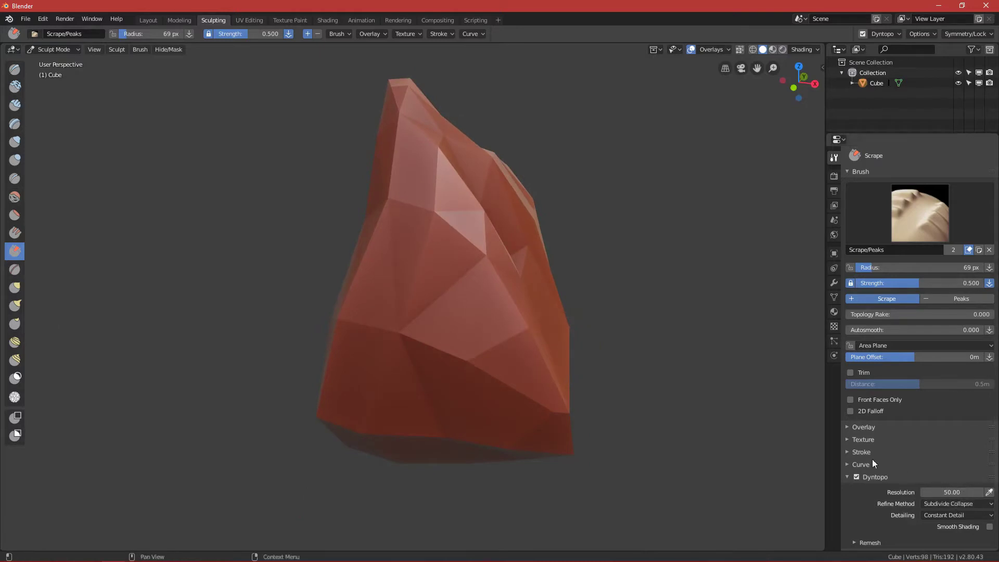
key(ctrl+z)
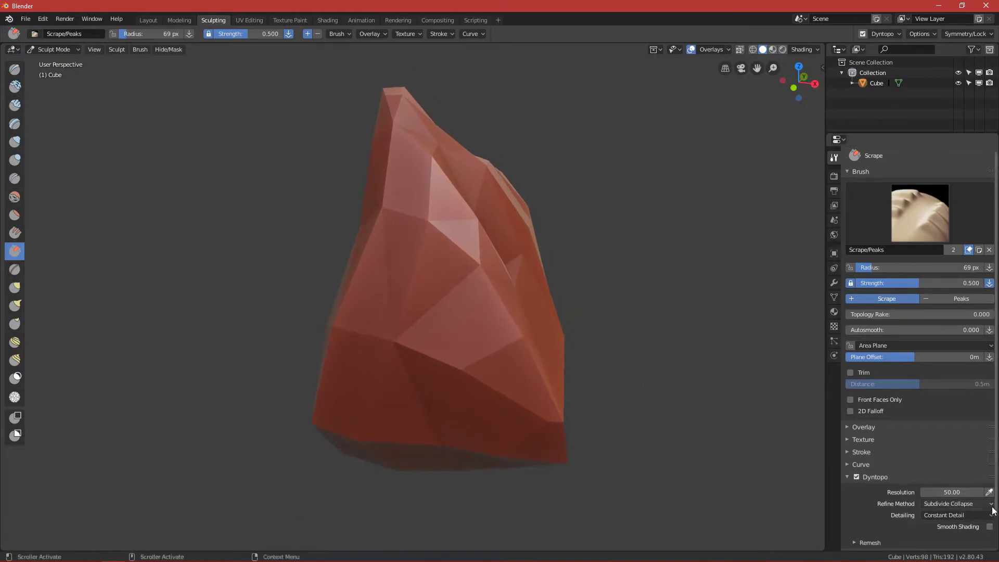
Step: Reveal the Dyntopo remesh options and display the rock in wireframe to examine its mesh density
scroll(997, 521, down, 1)
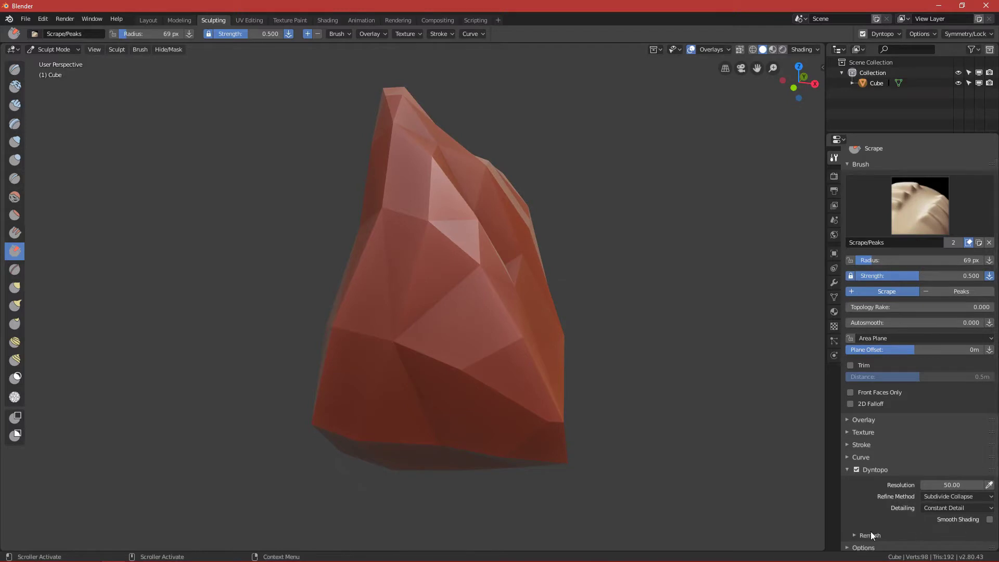
click(856, 534)
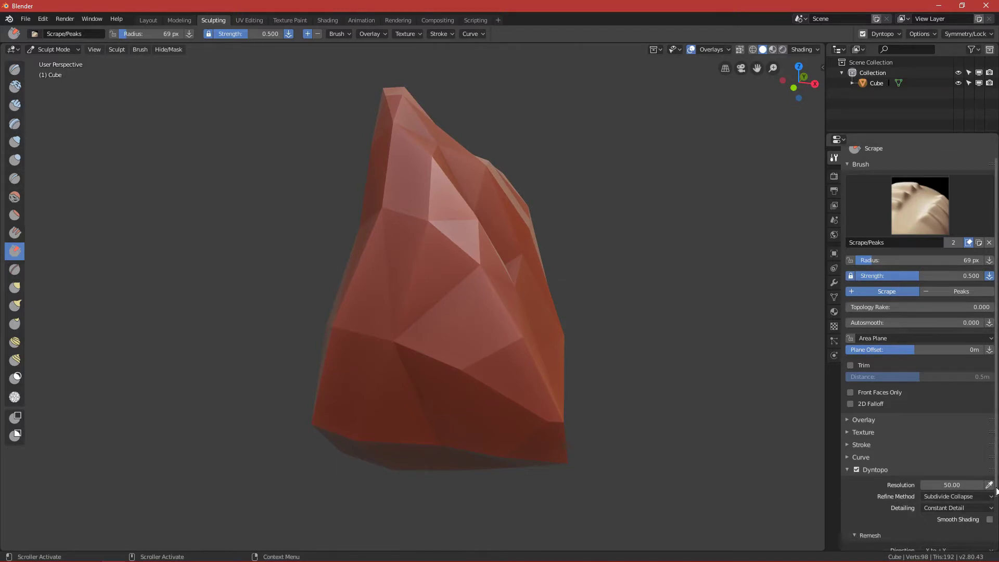
scroll(996, 494, down, 4)
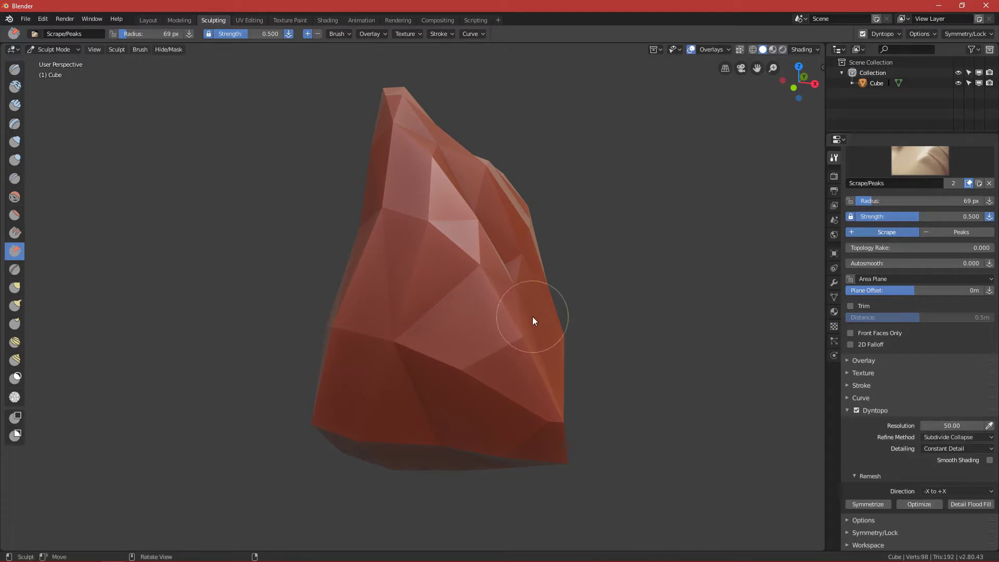
key(z)
click(476, 323)
alt+middle_drag(538, 345, 559, 335)
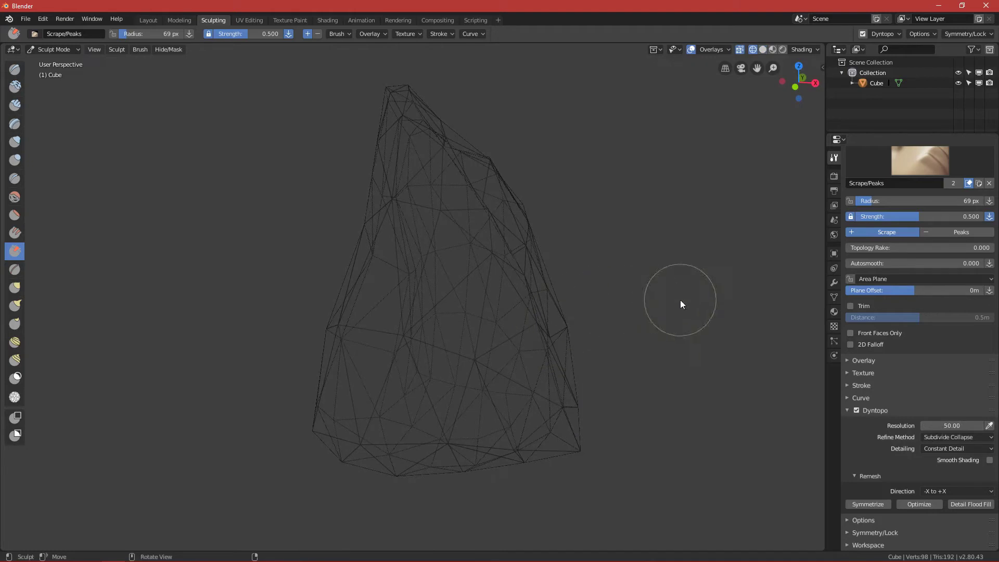
Step: Apply Detail Flood Fill to the whole rock and disable Dyntopo
click(969, 504)
mouse_move(499, 307)
alt+middle_down()
mouse_move(526, 335)
mouse_move(536, 290)
alt+middle_up()
scroll(531, 302, up, 4)
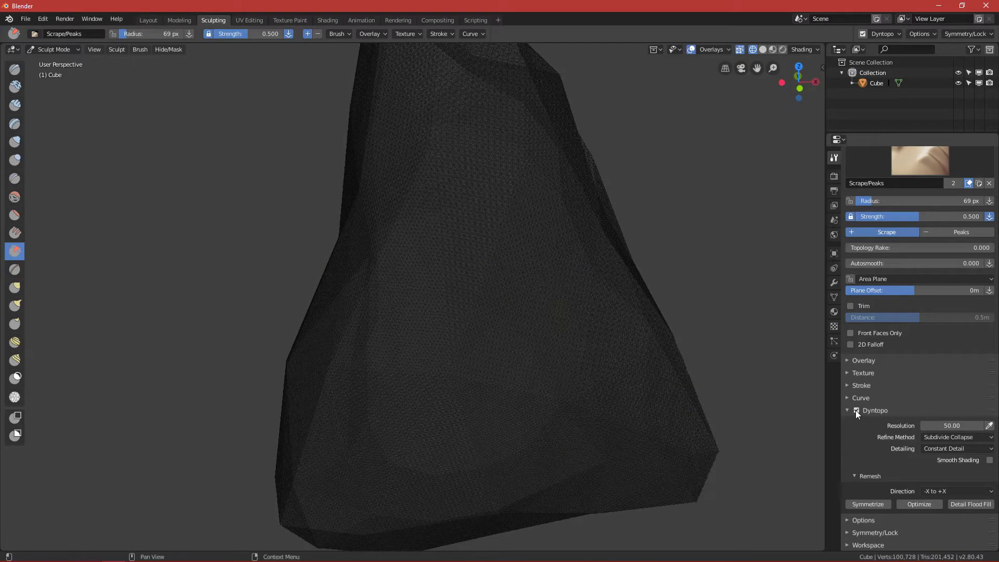
click(857, 410)
Step: Switch the viewport shading to LookDev
key(z)
click(534, 310)
mouse_move(588, 245)
alt+middle_down()
mouse_move(582, 286)
mouse_move(588, 255)
mouse_move(571, 289)
mouse_move(557, 274)
alt+middle_up()
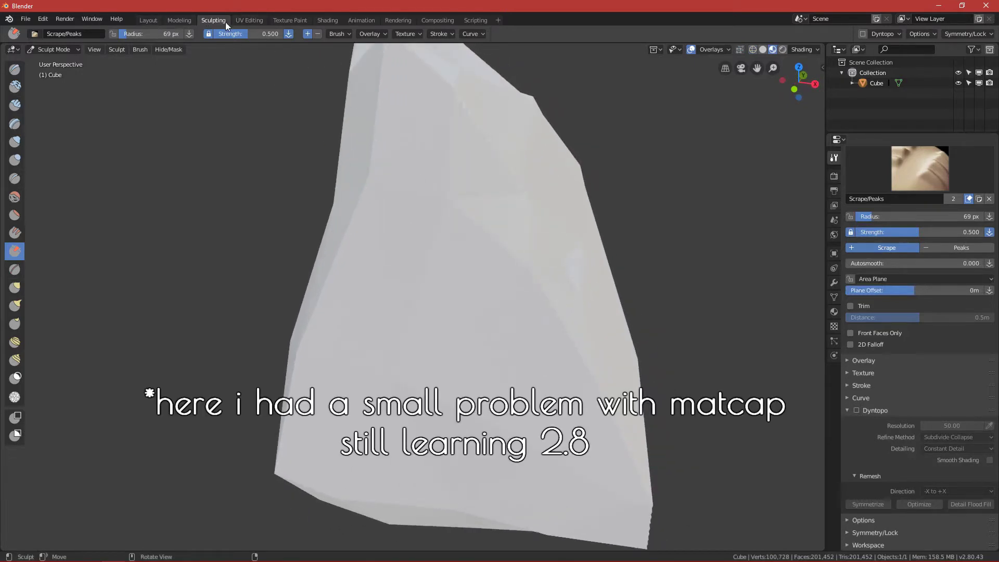
Step: Check the rock in the Layout and Sculpting workspaces and look through the viewport shading modes and lighting options for the sculpting matcap
click(148, 20)
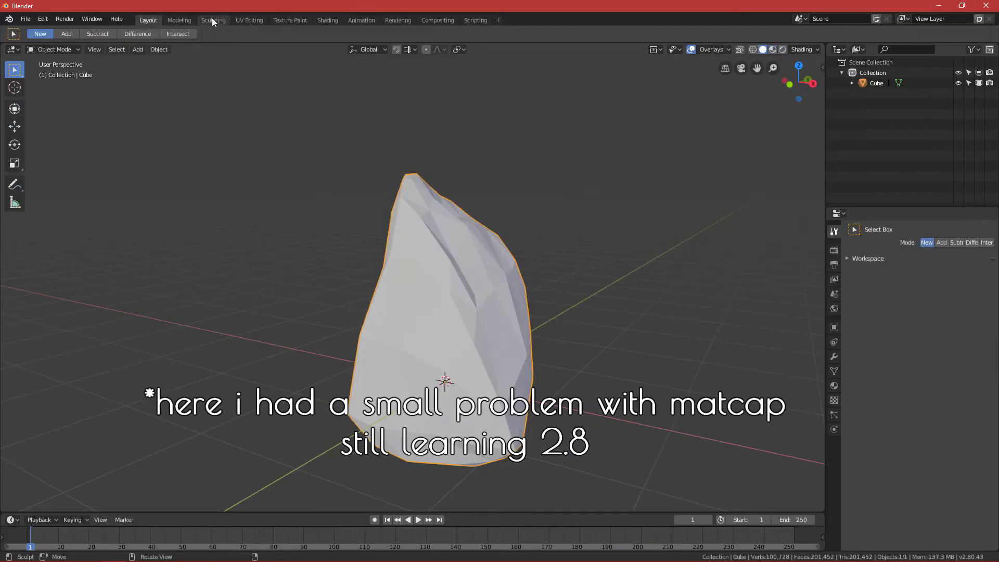
click(213, 20)
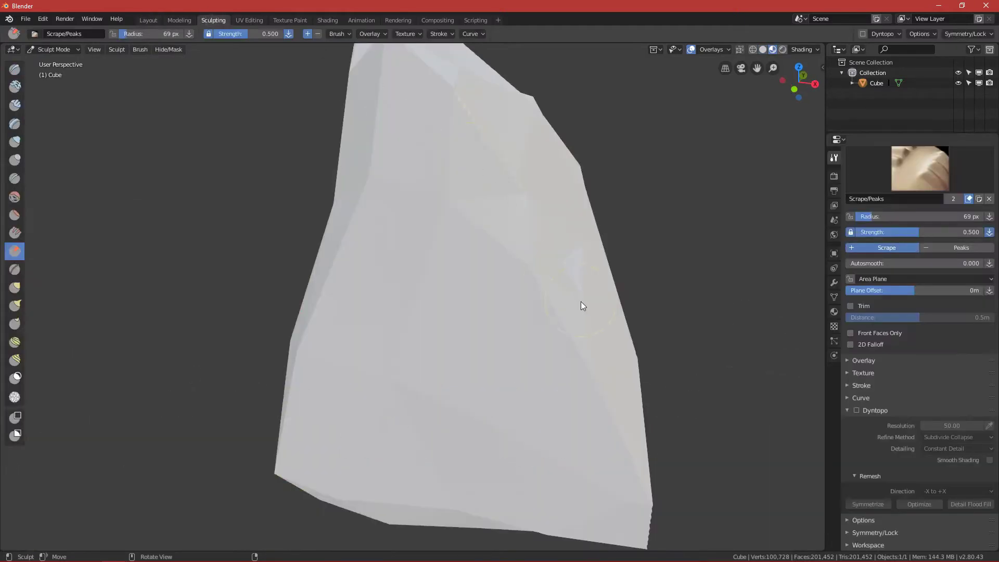
click(801, 49)
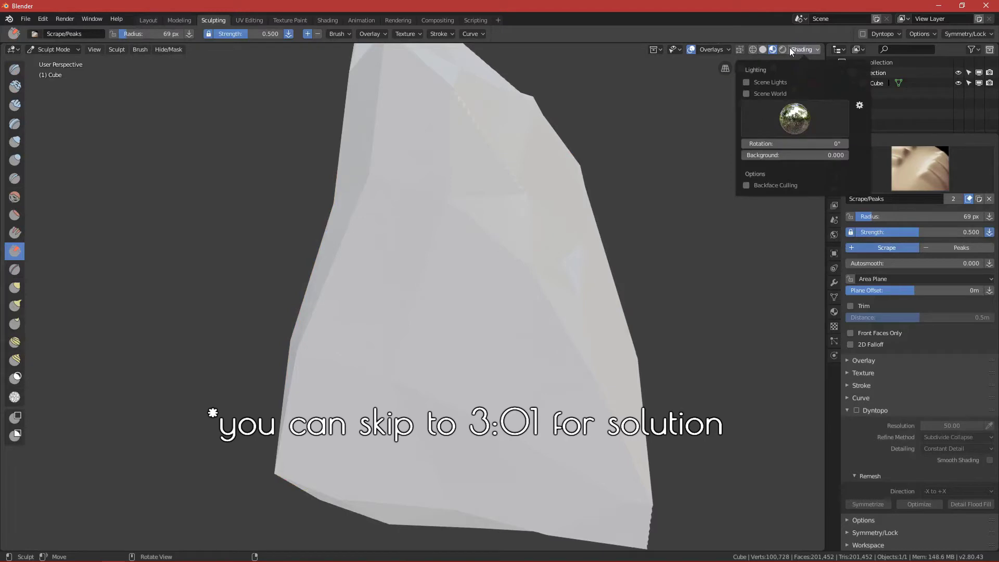
click(797, 48)
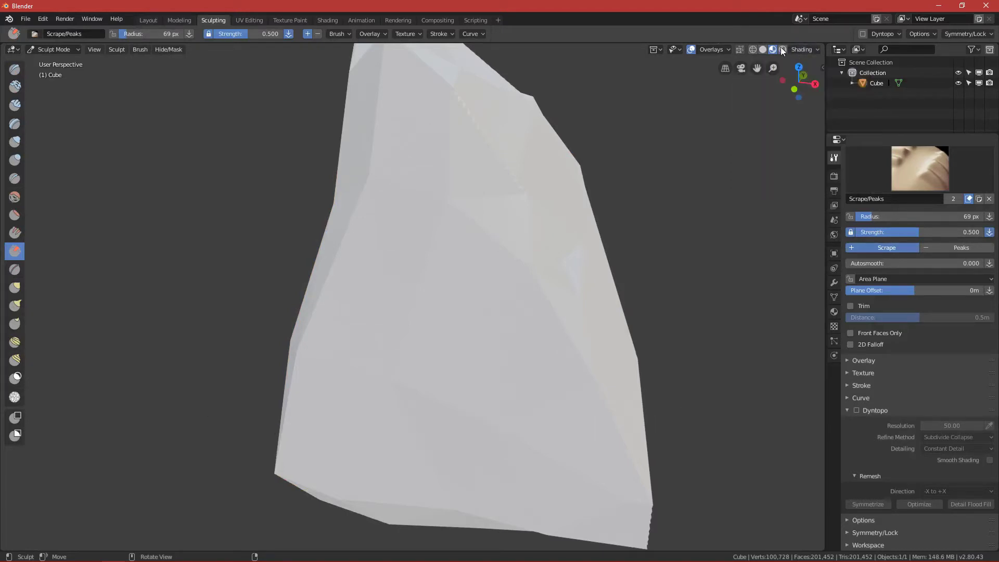
click(782, 49)
click(773, 48)
click(800, 49)
key(ctrl+alt)
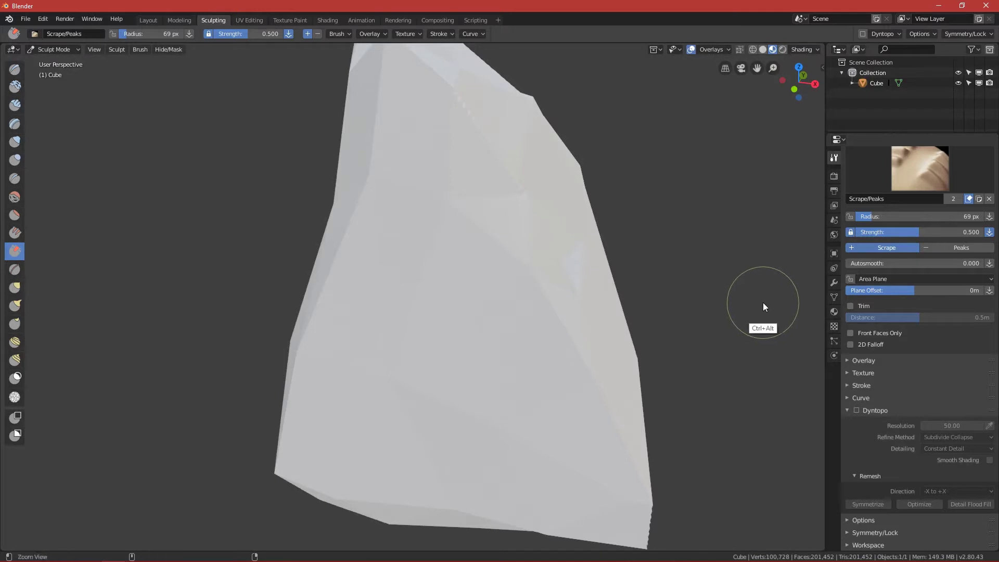
ctrl+alt+middle_drag(763, 302, 761, 329)
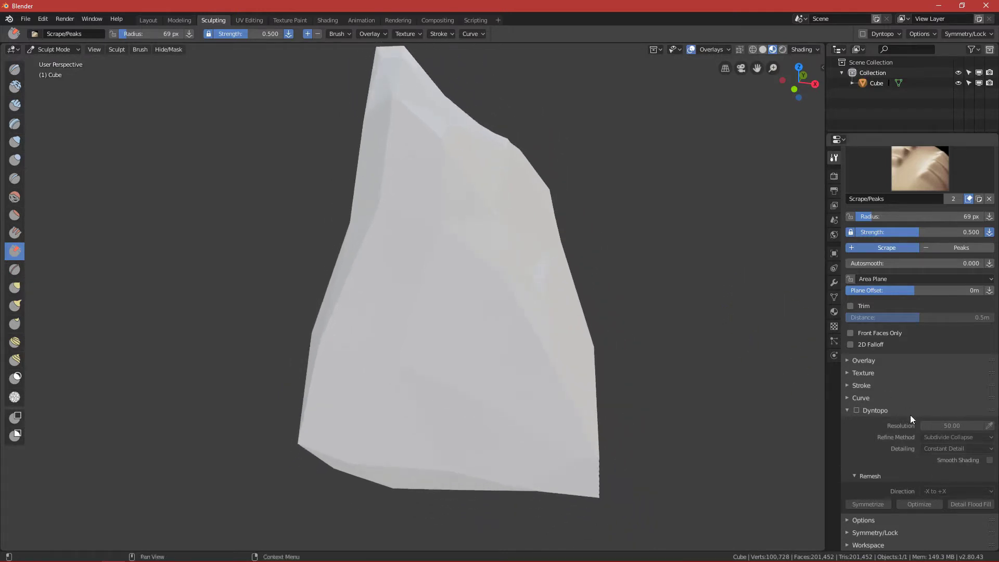
middle_drag(628, 341, 603, 345)
Step: Set the viewport shading to Solid so the rock is shown with its red sculpting matcap
key(z)
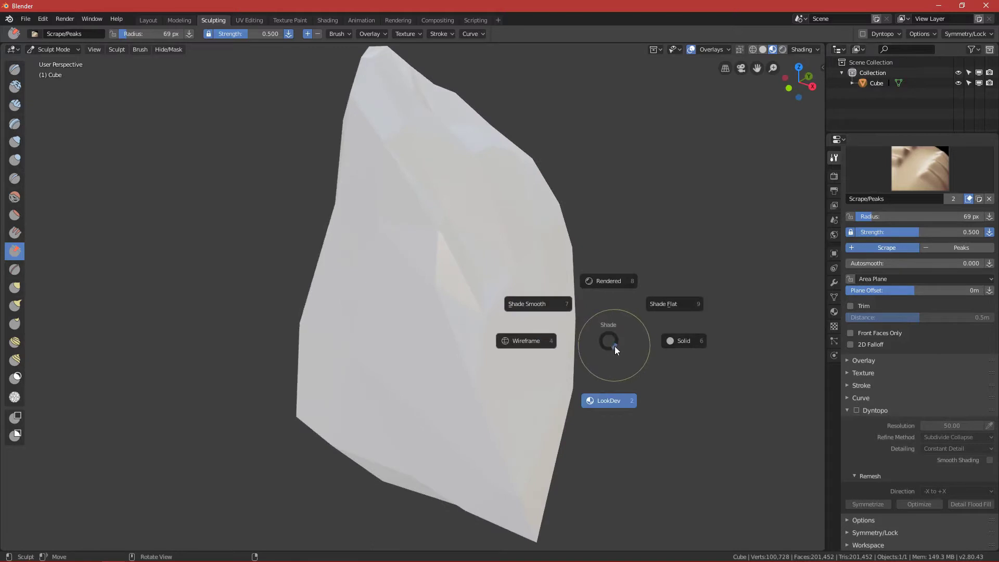
click(671, 343)
mouse_move(656, 339)
ctrl+alt+middle_down()
mouse_move(585, 405)
mouse_move(604, 401)
mouse_move(619, 344)
mouse_move(595, 392)
ctrl+alt+middle_up()
mouse_move(551, 365)
alt+middle_down()
mouse_move(510, 316)
mouse_move(495, 358)
mouse_move(570, 345)
alt+middle_up()
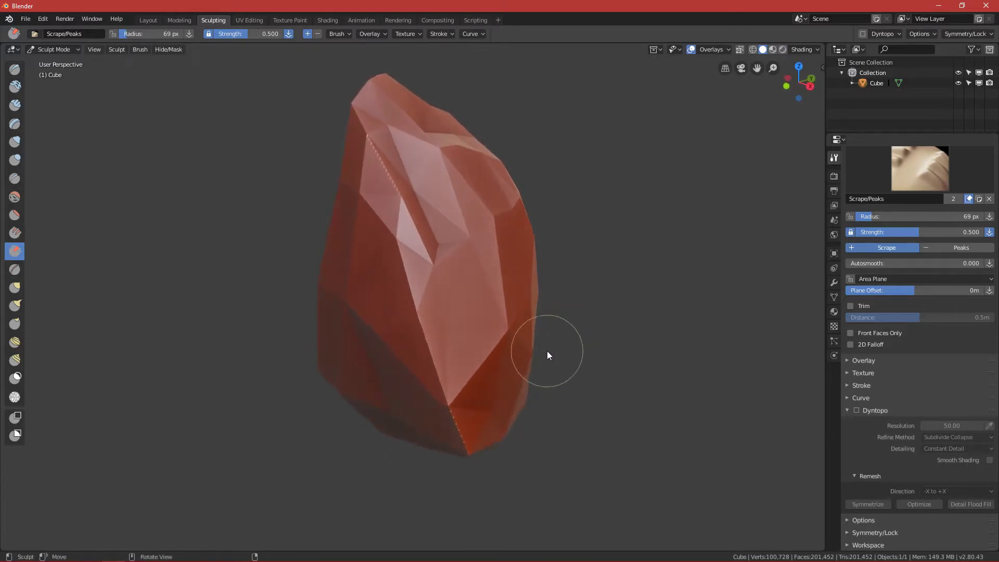
Step: Set the Scrape brush radius to 120 px and scrape down the sharp facet edges on the front of the rock
drag(544, 346, 526, 265)
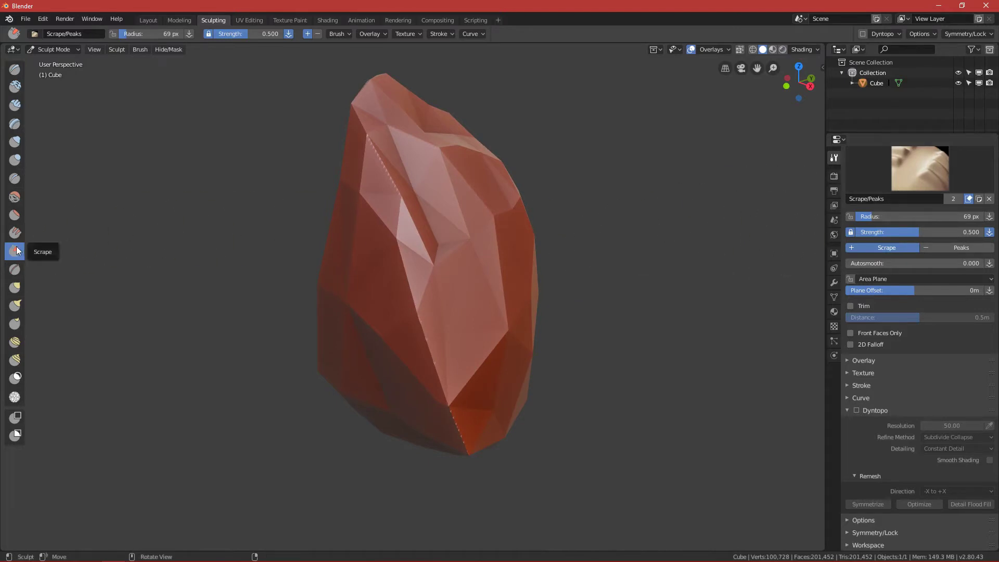
ctrl+alt+middle_drag(318, 285, 441, 277)
key(f)
click(468, 273)
mouse_move(407, 242)
mouse_down()
mouse_move(489, 359)
mouse_move(428, 257)
mouse_move(423, 215)
mouse_move(465, 302)
mouse_move(493, 328)
mouse_move(444, 323)
mouse_move(514, 346)
mouse_up()
mouse_move(514, 345)
middle_down()
mouse_move(517, 276)
mouse_move(520, 319)
mouse_move(546, 289)
mouse_move(508, 266)
mouse_move(549, 242)
middle_up()
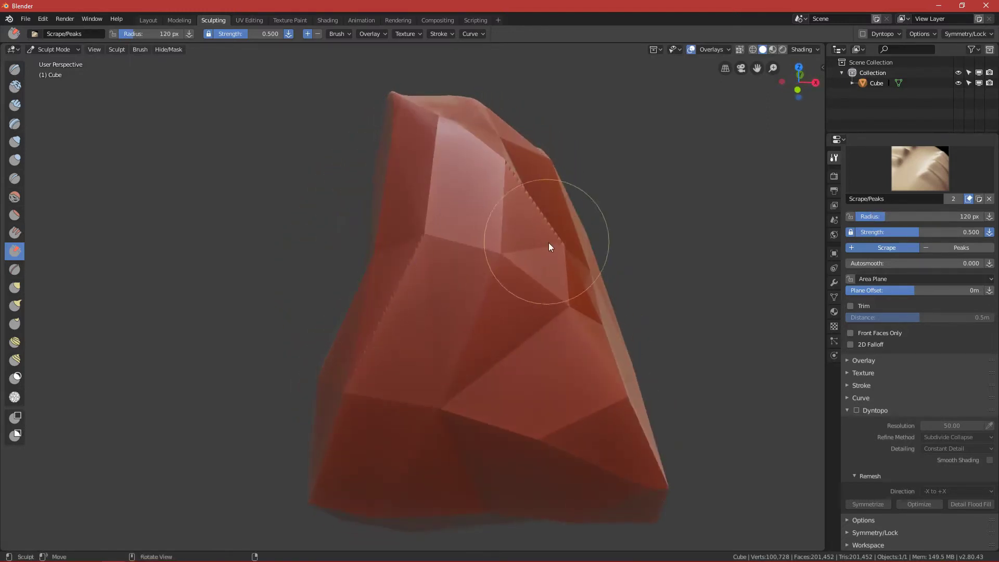
Step: Scrape the facet edges around the upper part of the rock from several sides, enlarging the brush radius to 206 px
key(f)
click(522, 247)
mouse_move(520, 243)
alt+mouse_down()
mouse_move(575, 266)
mouse_move(575, 252)
mouse_move(475, 232)
mouse_move(520, 210)
mouse_move(394, 216)
mouse_move(442, 213)
mouse_move(401, 201)
mouse_move(428, 157)
mouse_move(379, 327)
mouse_move(368, 325)
mouse_move(339, 375)
mouse_move(431, 329)
mouse_move(387, 234)
alt+mouse_up()
key(f)
click(386, 197)
mouse_move(388, 234)
mouse_down()
mouse_move(384, 373)
mouse_move(396, 395)
mouse_move(474, 273)
mouse_move(468, 196)
mouse_move(500, 232)
mouse_up()
key(f)
click(391, 213)
mouse_move(430, 198)
alt+mouse_down()
mouse_move(457, 192)
mouse_move(485, 286)
alt+mouse_up()
key(f)
click(485, 286)
mouse_move(370, 344)
mouse_down()
mouse_move(379, 357)
mouse_move(315, 242)
mouse_move(329, 309)
mouse_move(314, 279)
mouse_up()
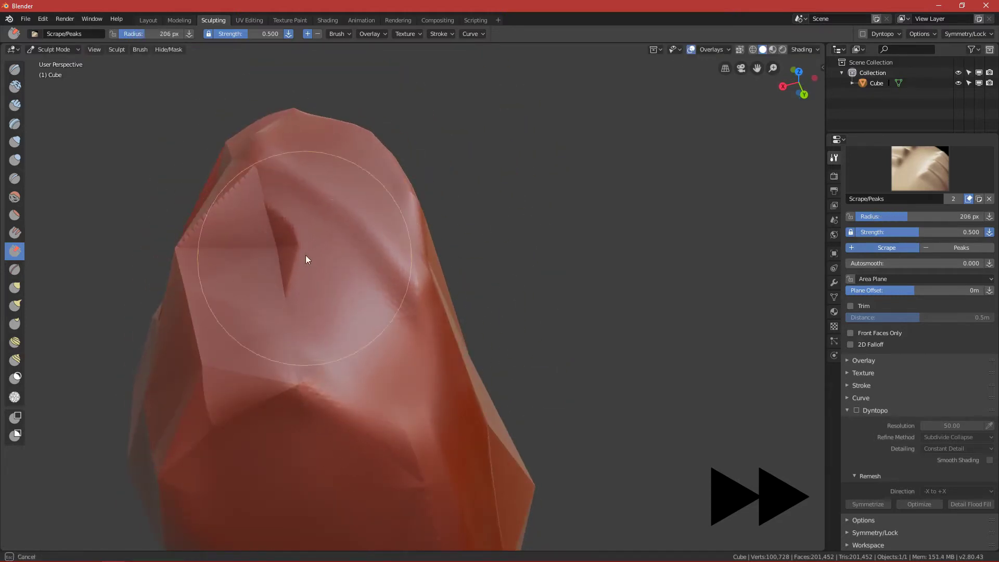
Step: Reduce the brush radius to 100 px and scrape the long ridge running down the rock's side
key(f)
click(446, 293)
key(f)
click(407, 359)
mouse_move(407, 359)
alt+mouse_down()
mouse_move(419, 296)
mouse_move(371, 235)
mouse_move(386, 157)
mouse_move(421, 263)
mouse_move(330, 370)
alt+mouse_up()
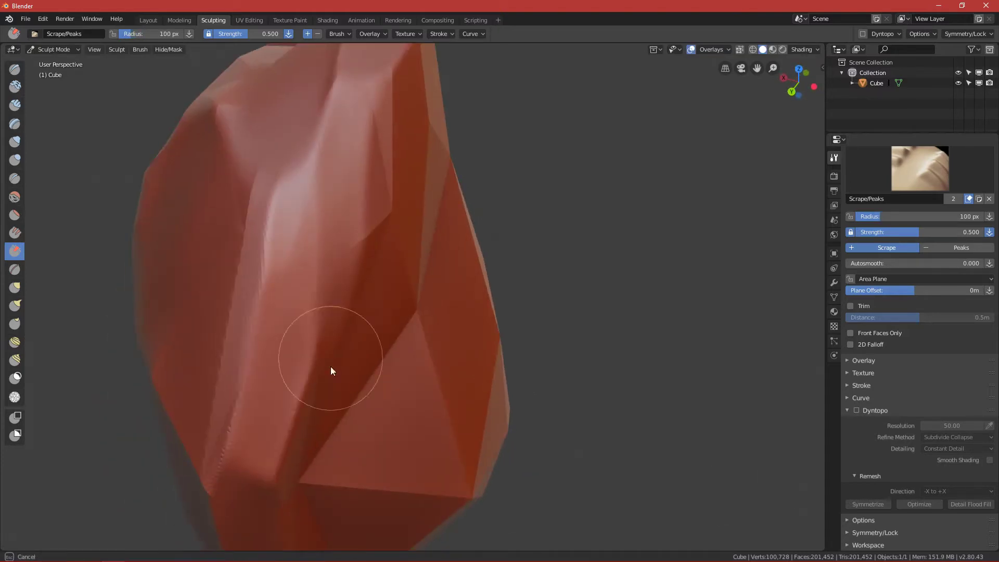
mouse_move(388, 344)
alt+shift+mouse_down()
mouse_move(425, 276)
mouse_move(396, 362)
mouse_move(450, 385)
mouse_move(461, 356)
alt+shift+mouse_up()
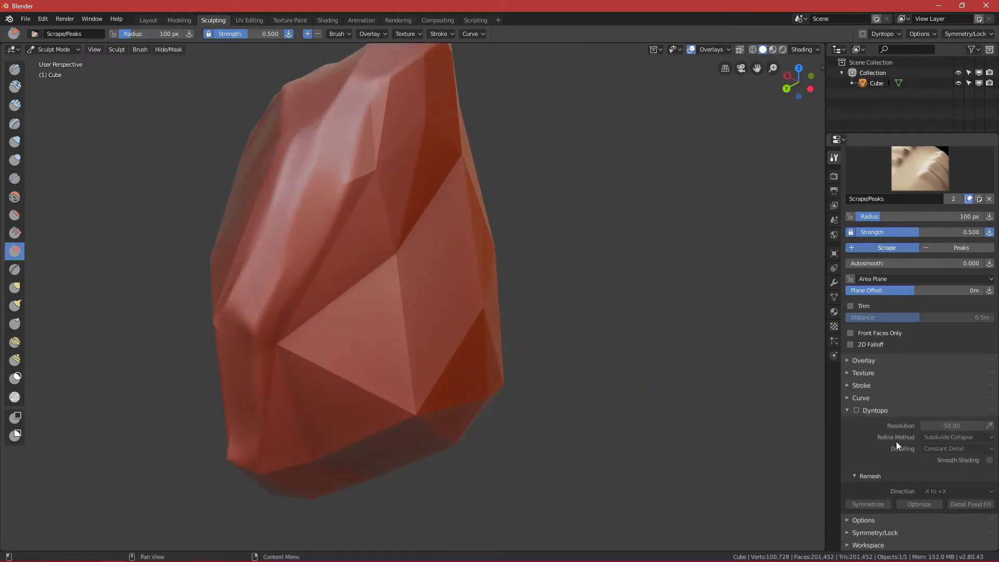
Step: Set the Scrape brush's falloff curve to the flat, constant preset
click(848, 385)
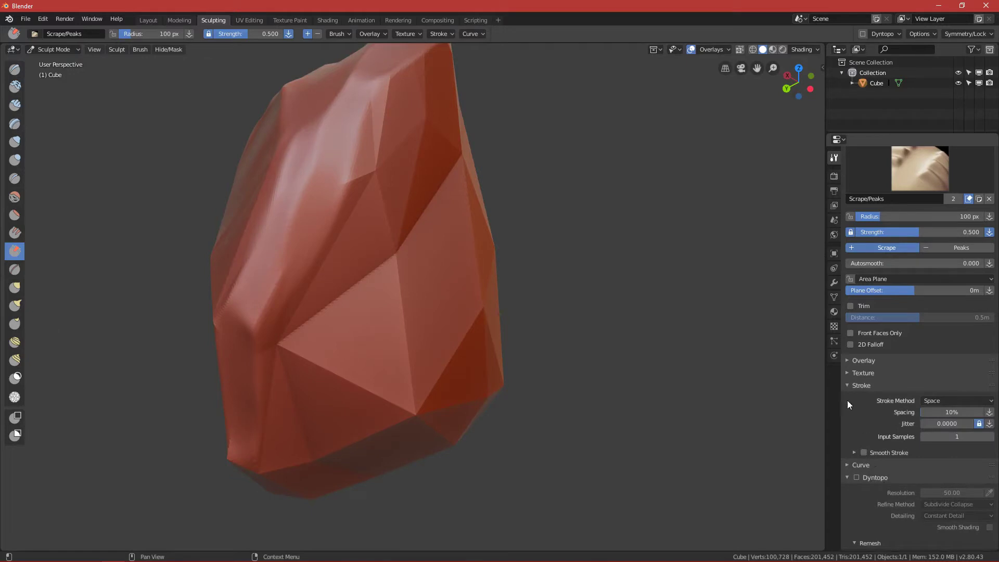
click(847, 373)
click(848, 373)
click(849, 386)
click(846, 398)
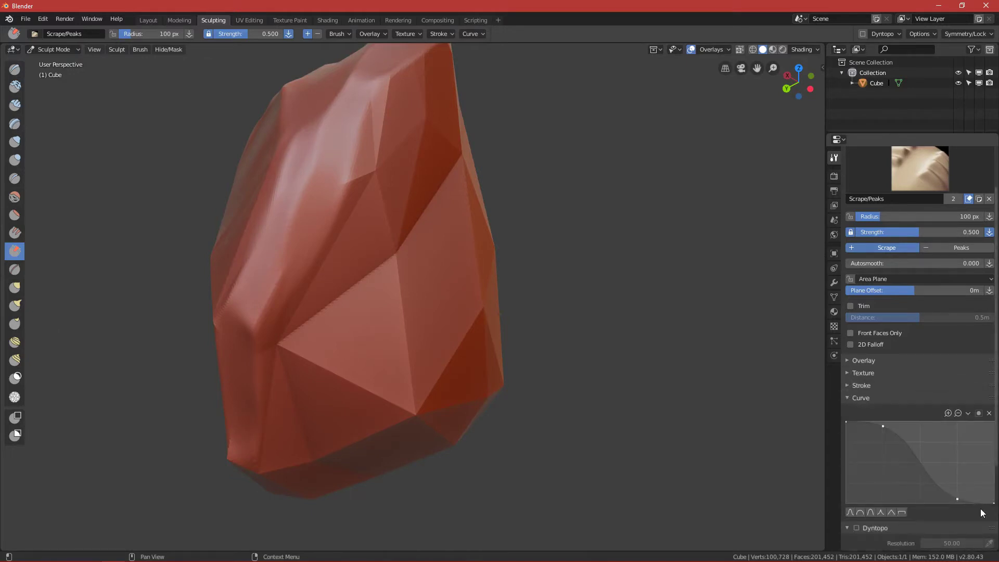
click(901, 512)
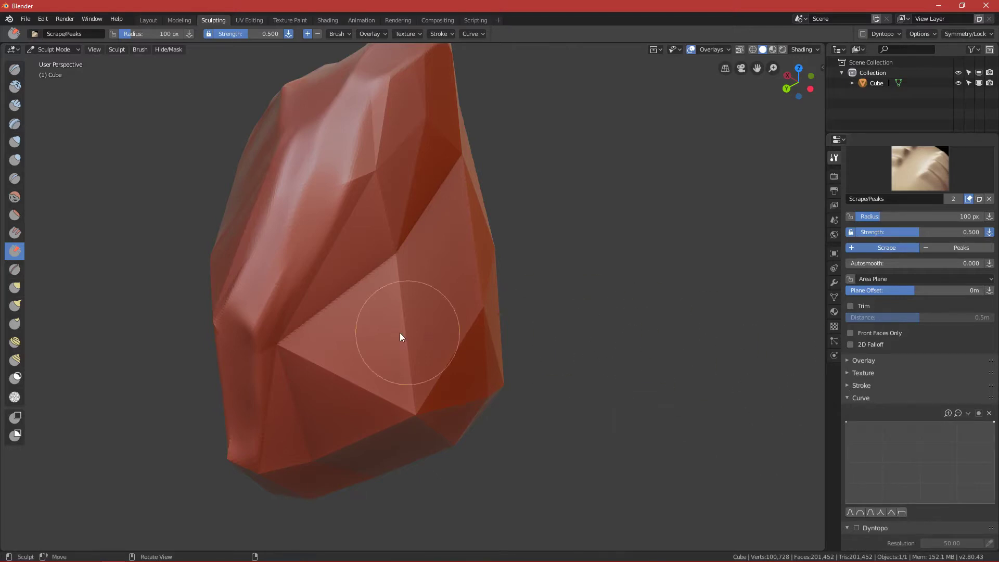
Step: Scrape the edges of the large triangular facets on the rock's lower side with the constant falloff and resize the brush
key(alt)
mouse_move(401, 273)
alt+mouse_down()
mouse_move(410, 314)
mouse_move(361, 276)
mouse_move(439, 284)
alt+mouse_up()
mouse_move(378, 288)
mouse_down()
mouse_move(379, 202)
mouse_move(367, 278)
mouse_move(383, 308)
mouse_move(427, 257)
mouse_move(458, 285)
mouse_move(366, 328)
mouse_move(460, 308)
mouse_move(425, 362)
mouse_move(474, 330)
mouse_move(495, 392)
mouse_move(483, 409)
mouse_up()
key(f)
click(450, 339)
Step: Set the brush radius to 65 px and scrape the long sharp ridge down the rock's front to its base
mouse_move(488, 360)
alt+mouse_down()
mouse_move(532, 385)
mouse_move(472, 289)
mouse_move(450, 219)
mouse_move(481, 215)
mouse_move(551, 234)
mouse_move(419, 194)
mouse_move(441, 261)
mouse_move(496, 354)
mouse_move(368, 207)
mouse_move(430, 251)
mouse_move(381, 236)
mouse_move(424, 241)
mouse_move(413, 317)
alt+mouse_up()
key(f)
click(379, 232)
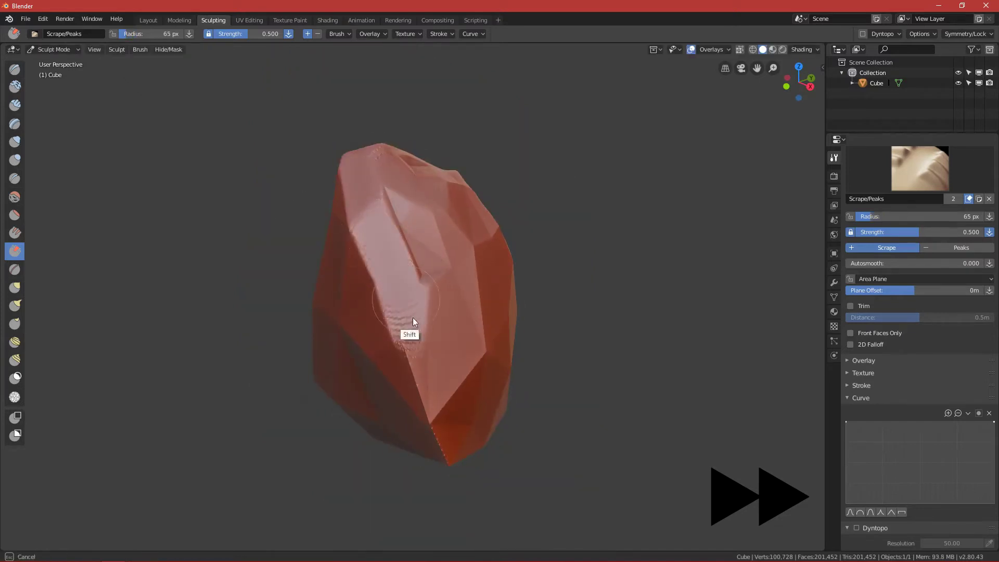
mouse_move(431, 394)
mouse_down()
mouse_move(398, 329)
mouse_move(455, 359)
mouse_move(381, 292)
mouse_move(463, 410)
mouse_up()
mouse_move(464, 345)
alt+mouse_down()
mouse_move(455, 356)
mouse_move(384, 362)
alt+mouse_up()
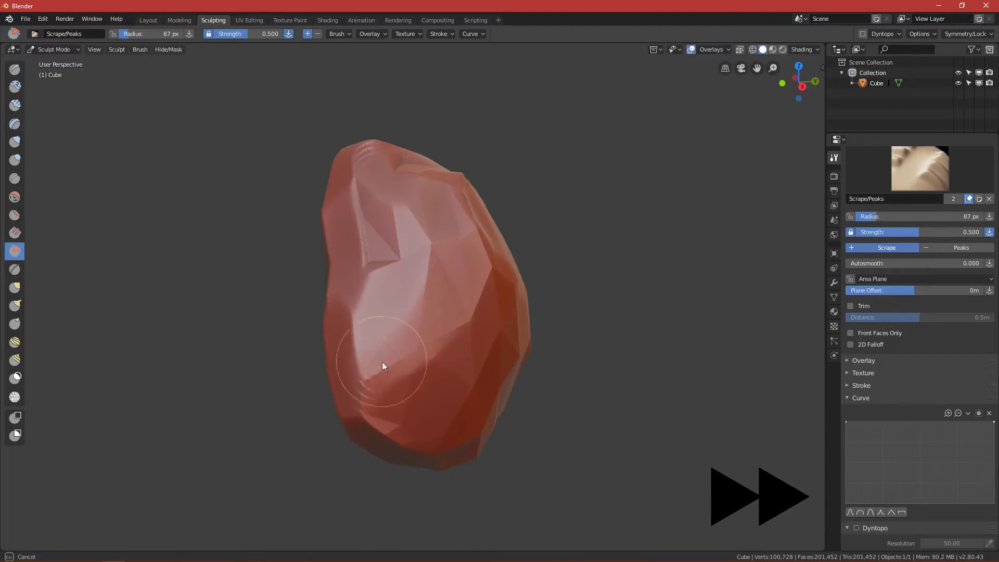
Step: Scrape the remaining facet edges on the other sides of the rock, resizing the brush and ending with a 68 px radius
mouse_move(445, 286)
alt+mouse_down()
mouse_move(492, 282)
mouse_move(454, 273)
alt+mouse_up()
key(f)
click(449, 272)
mouse_move(411, 250)
mouse_down()
mouse_move(431, 232)
mouse_move(488, 285)
mouse_move(375, 218)
mouse_up()
mouse_move(451, 286)
alt+mouse_down()
mouse_move(423, 331)
mouse_move(415, 281)
mouse_move(465, 240)
mouse_move(432, 317)
alt+mouse_up()
key(f)
click(491, 304)
mouse_move(492, 304)
alt+mouse_down()
mouse_move(451, 308)
mouse_move(445, 256)
mouse_move(501, 301)
mouse_move(442, 314)
mouse_move(378, 404)
mouse_move(437, 352)
mouse_move(392, 364)
mouse_move(366, 303)
alt+mouse_up()
key(f)
click(368, 361)
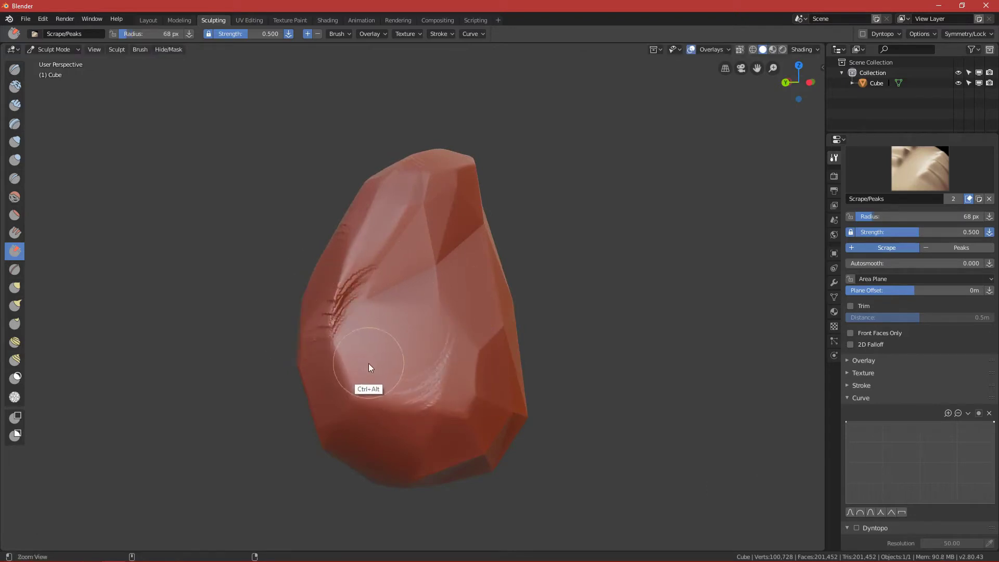
Step: Smooth the rough, stepped scrape marks along the worn edge on the rock's side
alt+drag(368, 361, 435, 317)
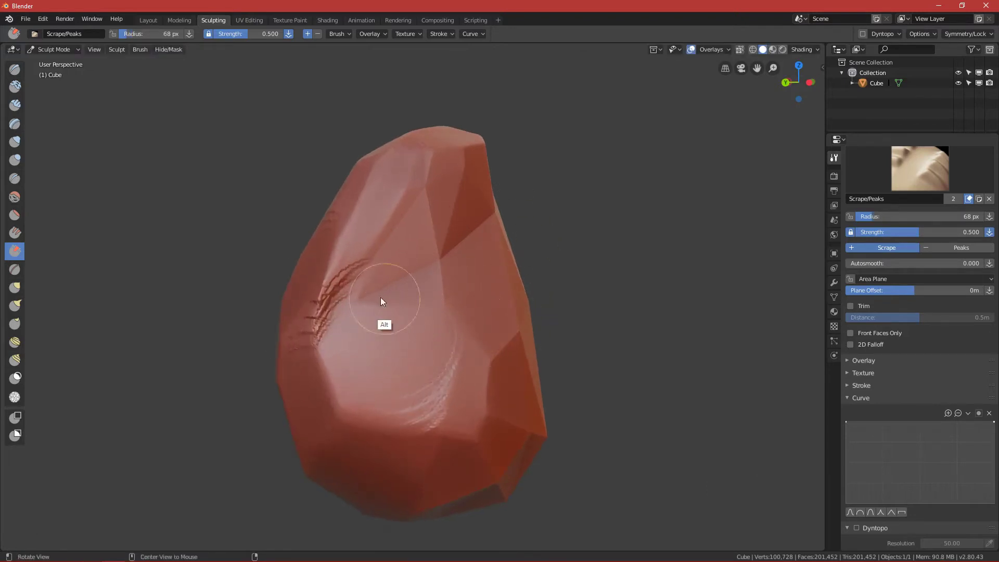
scroll(338, 281, up, 3)
mouse_move(338, 277)
alt+mouse_down()
mouse_move(438, 308)
mouse_move(495, 307)
mouse_move(532, 300)
mouse_move(529, 273)
mouse_move(518, 300)
alt+mouse_up()
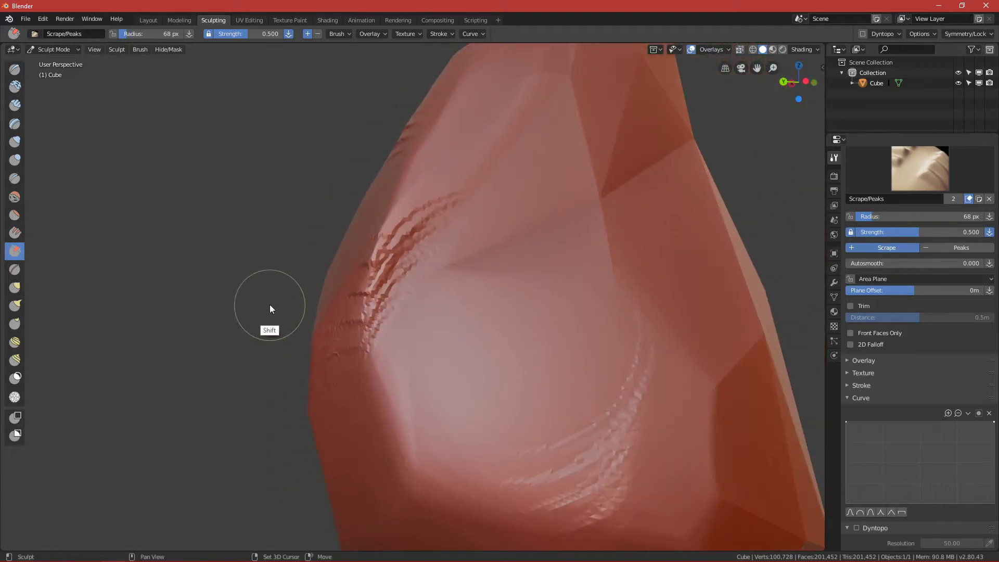
mouse_move(428, 217)
shift+mouse_down()
mouse_move(383, 294)
mouse_move(434, 254)
shift+mouse_up()
mouse_move(450, 263)
middle_down()
mouse_move(432, 293)
mouse_move(483, 333)
mouse_move(472, 367)
middle_up()
shift+drag(471, 363, 495, 267)
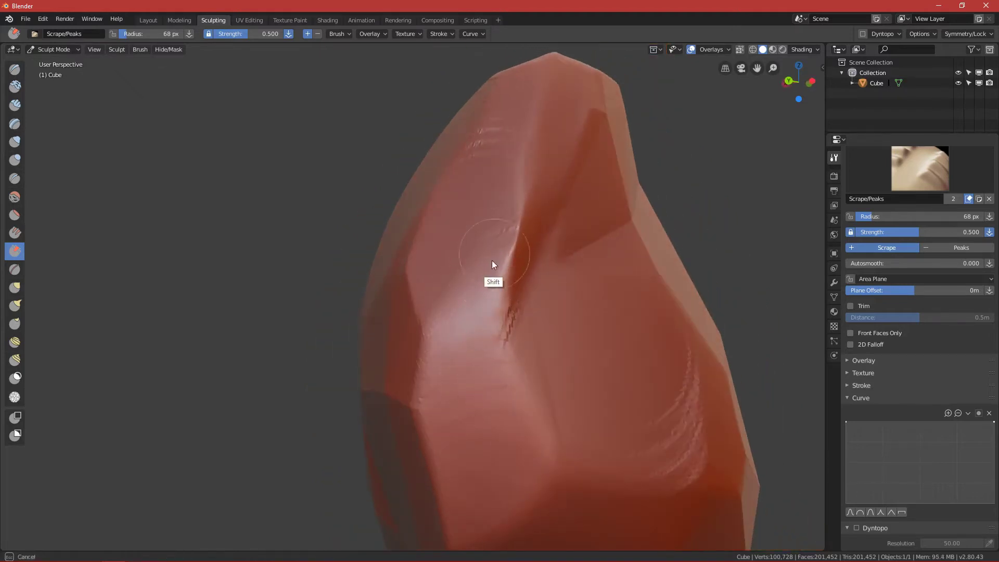
alt+middle_drag(539, 206, 550, 239)
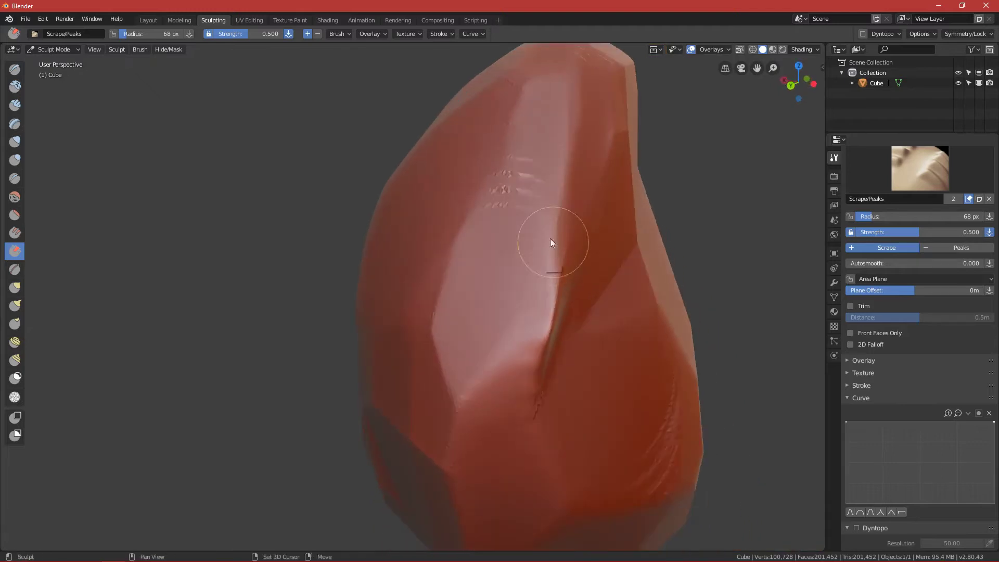